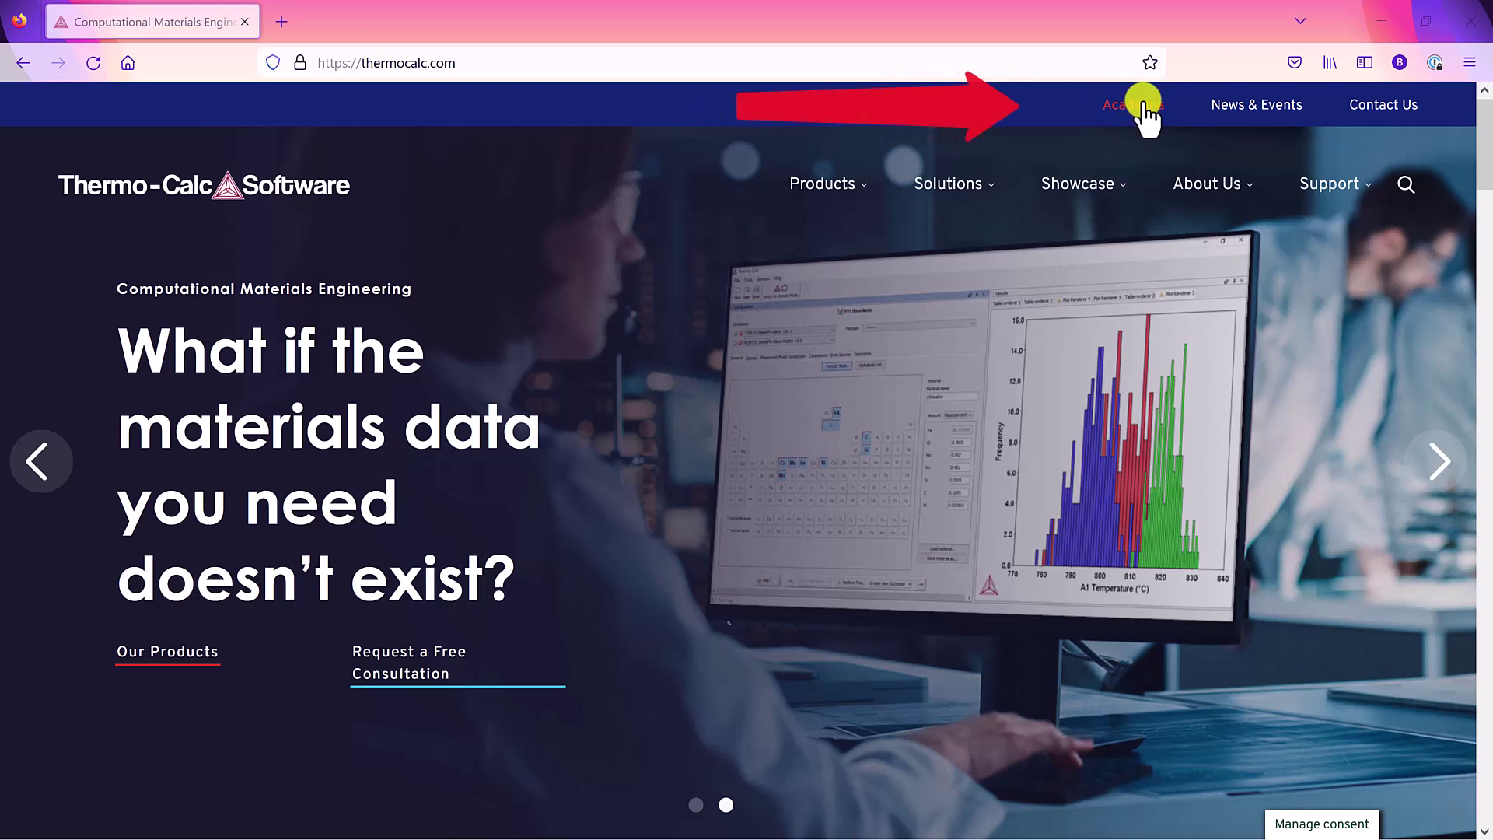
Step: Go from Academia to the Free Educational Package page
click(1143, 103)
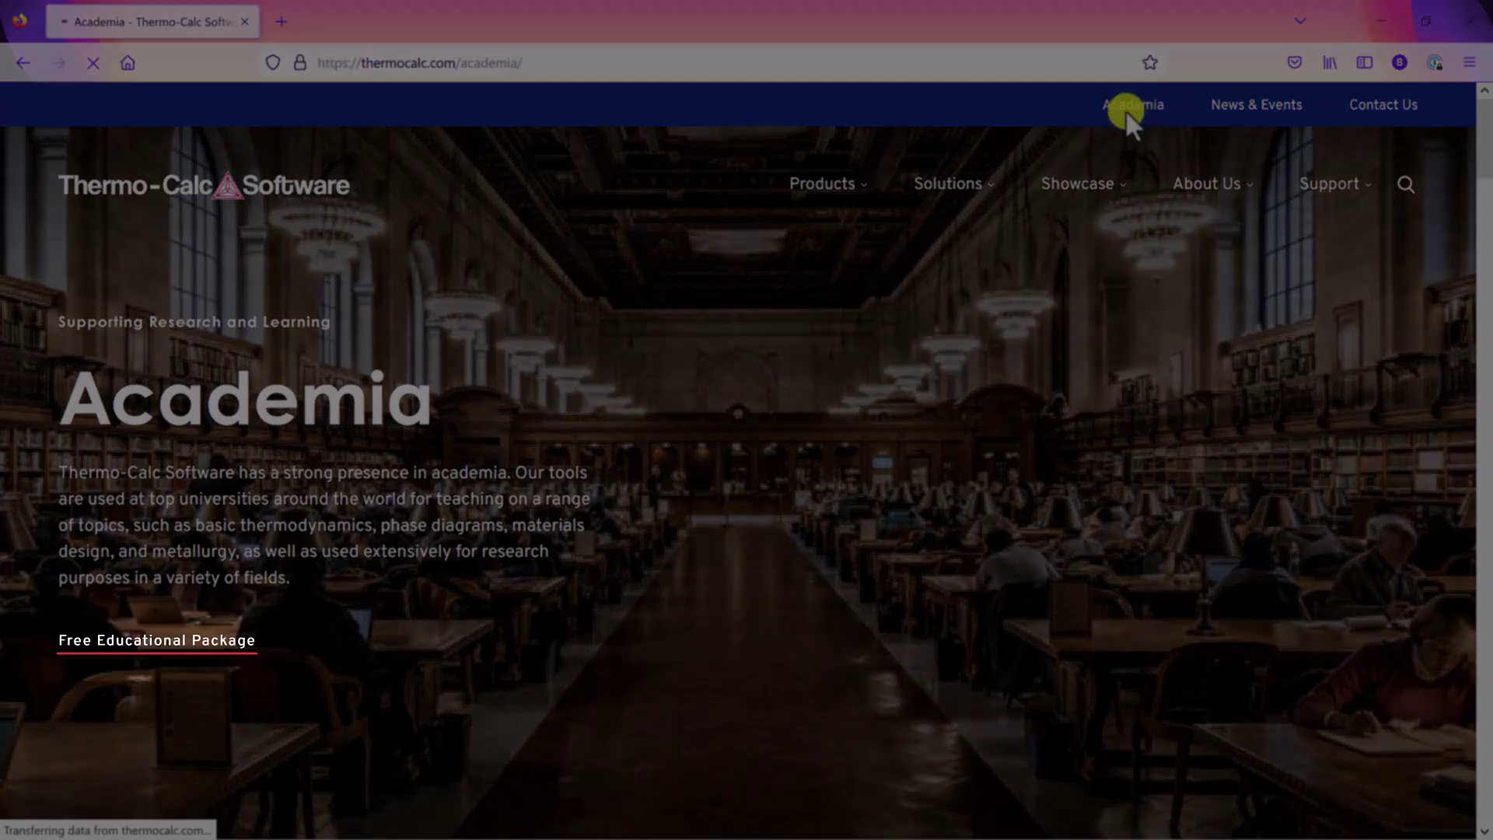
click(202, 640)
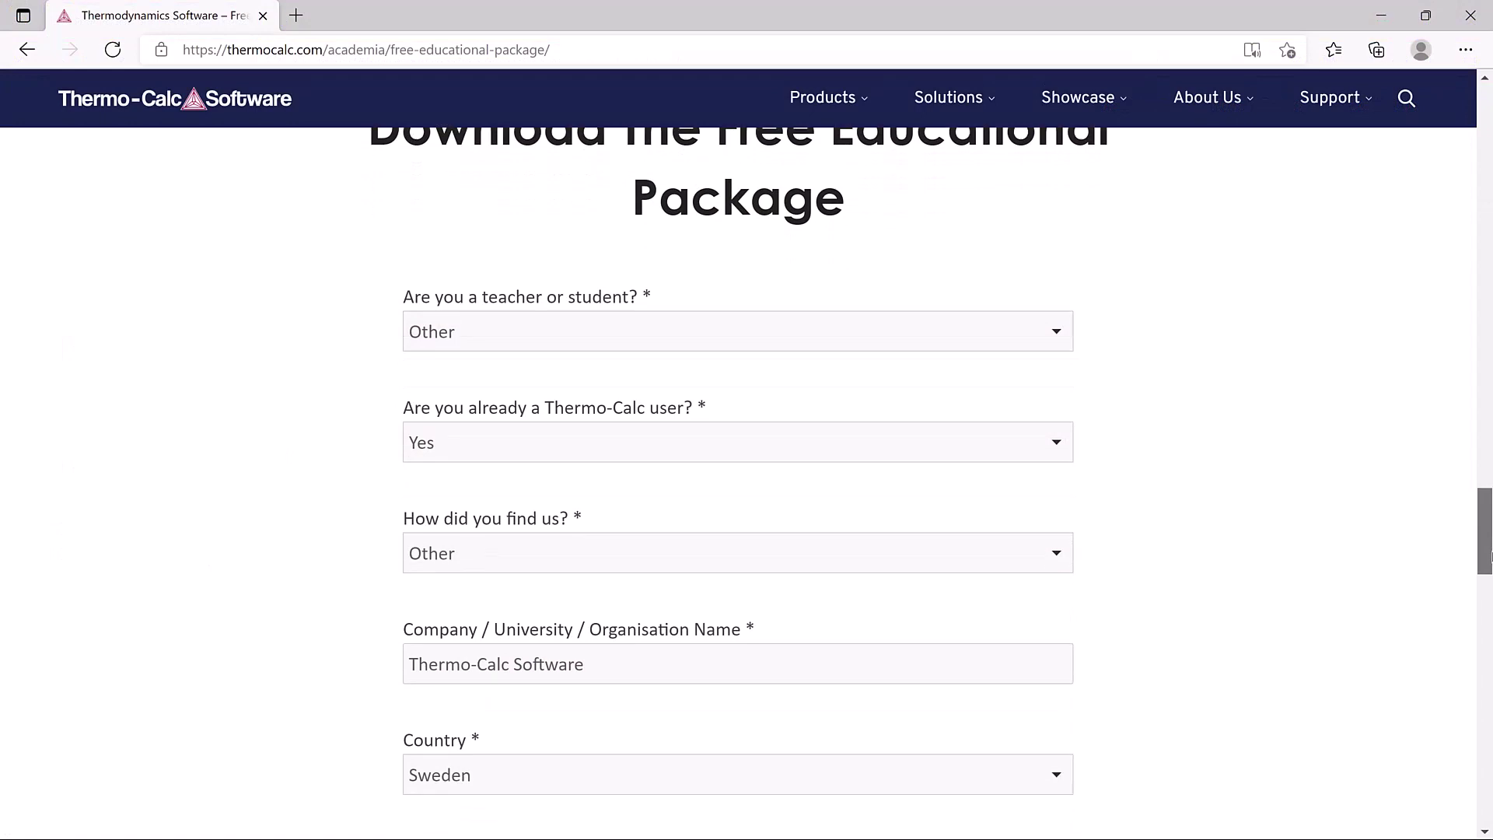
scroll(746, 502, down, 3)
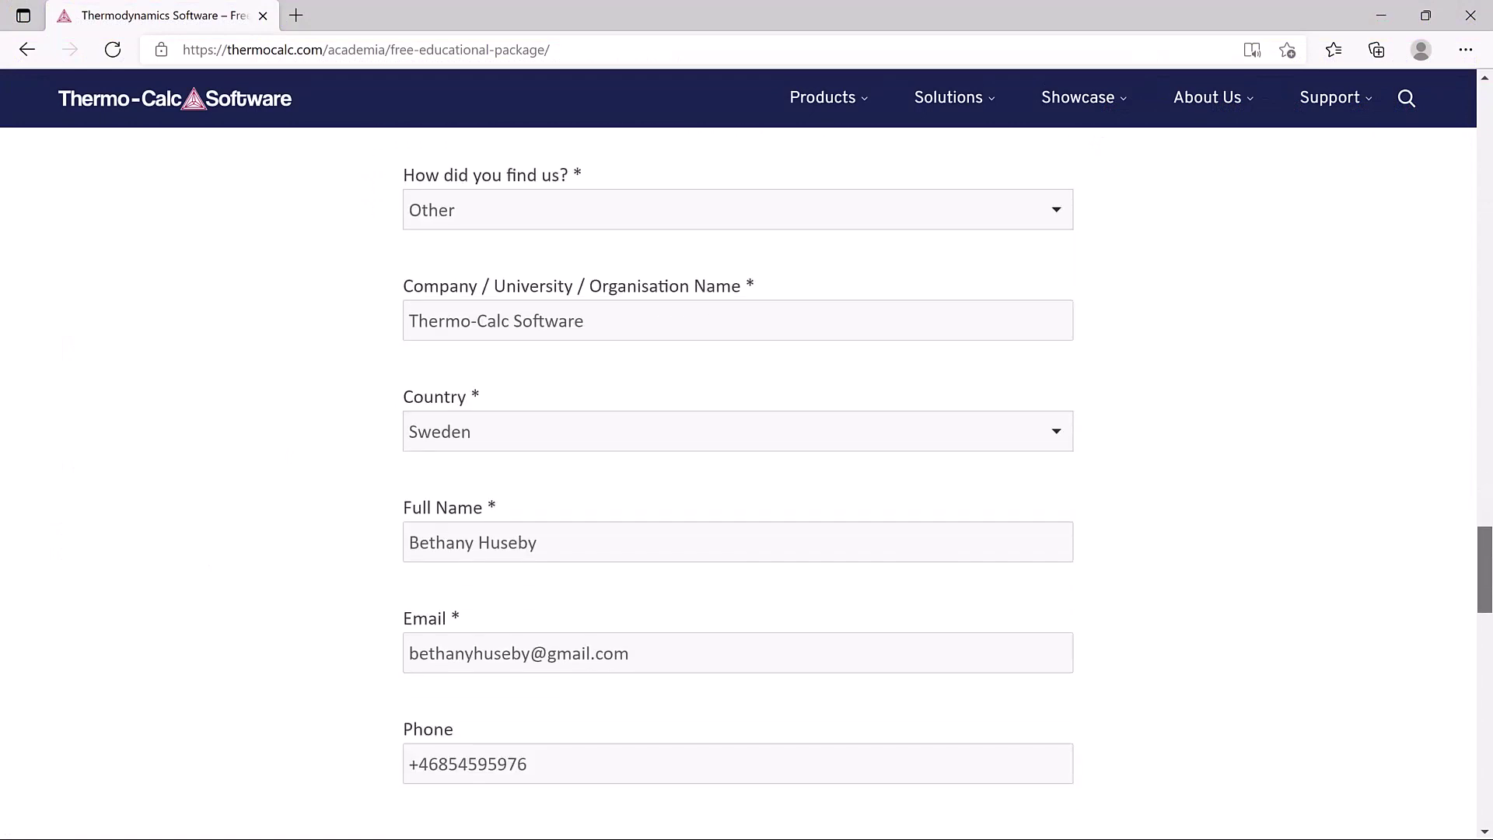
scroll(747, 502, down, 3)
scroll(746, 502, down, 2)
scroll(748, 502, down, 1)
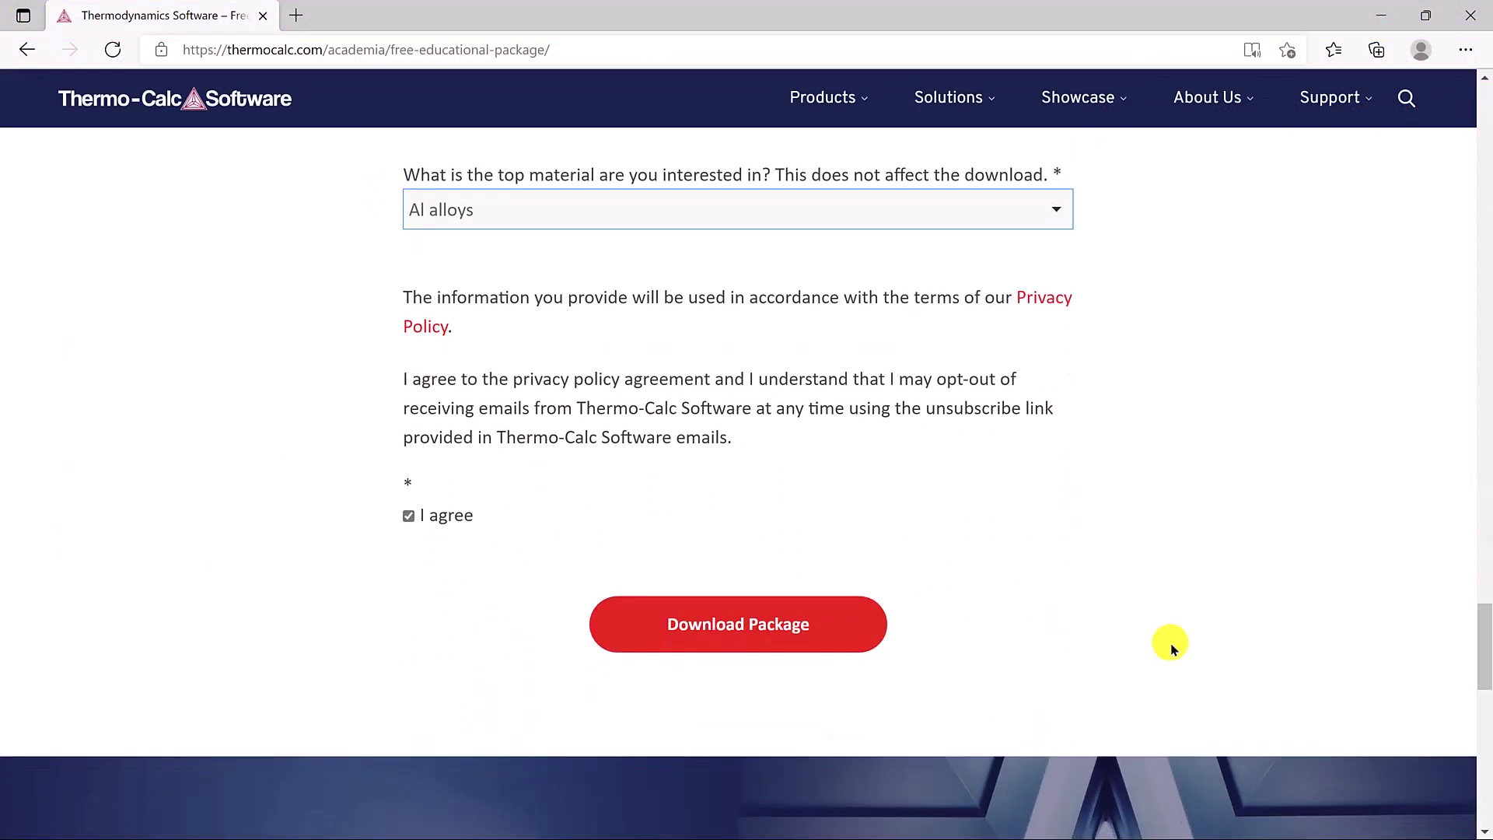
Step: Submit the filled-in request form with Download Package
click(791, 625)
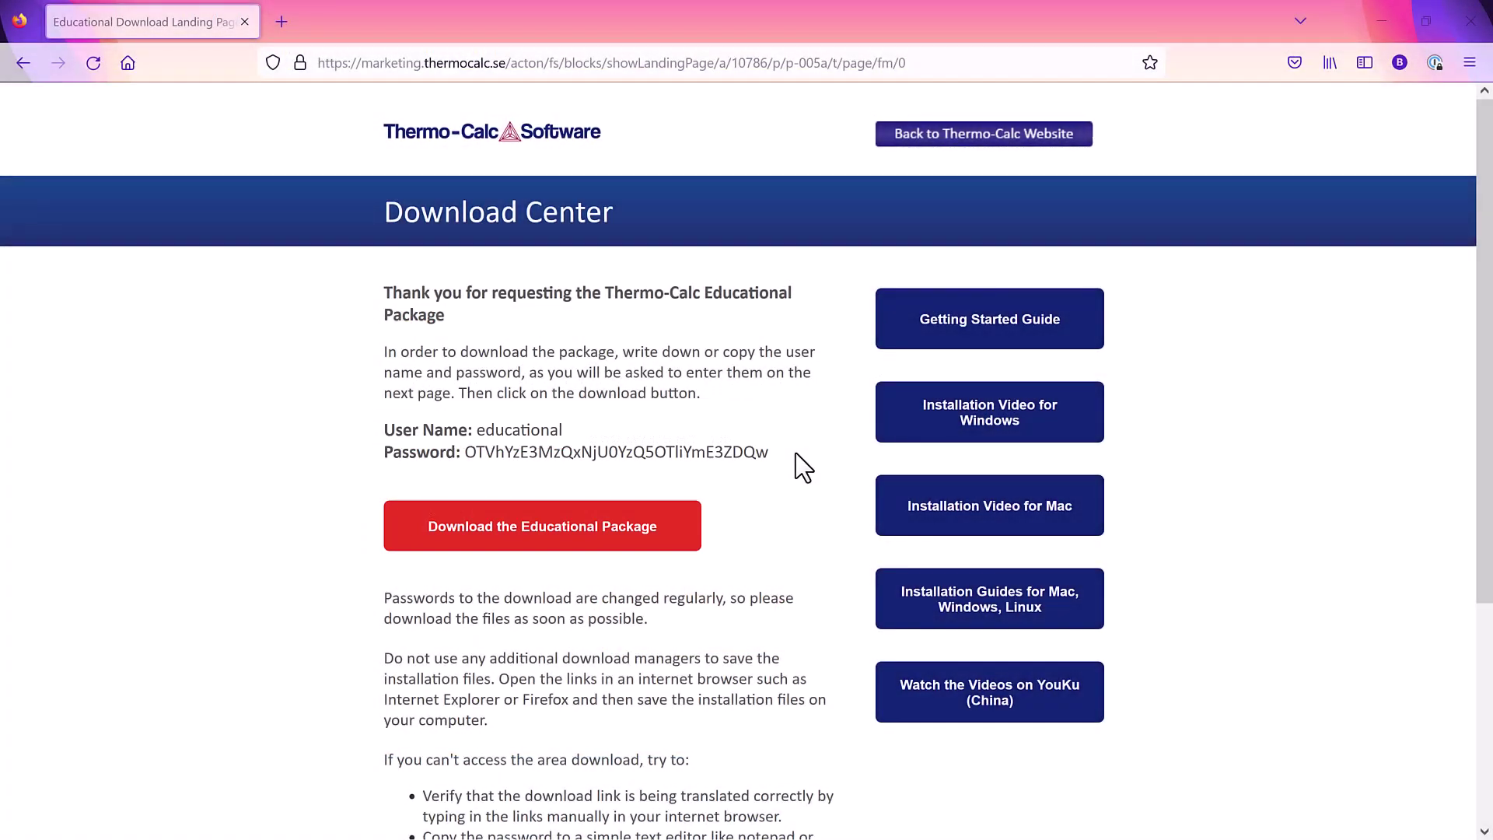
Step: Copy the download password and start the Educational Package sign-in
double_click(728, 450)
right_click(728, 451)
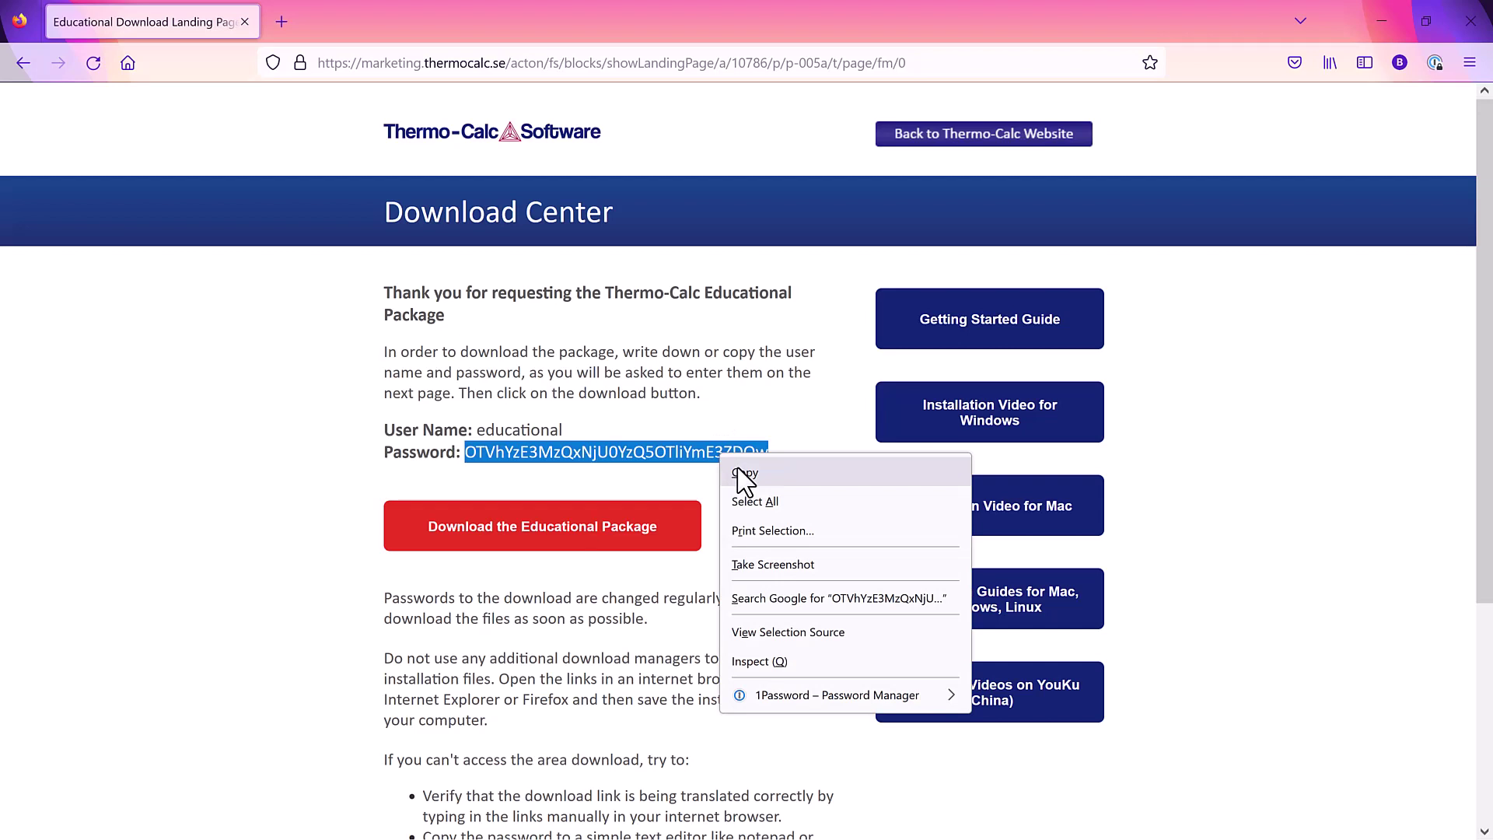
click(737, 469)
click(630, 531)
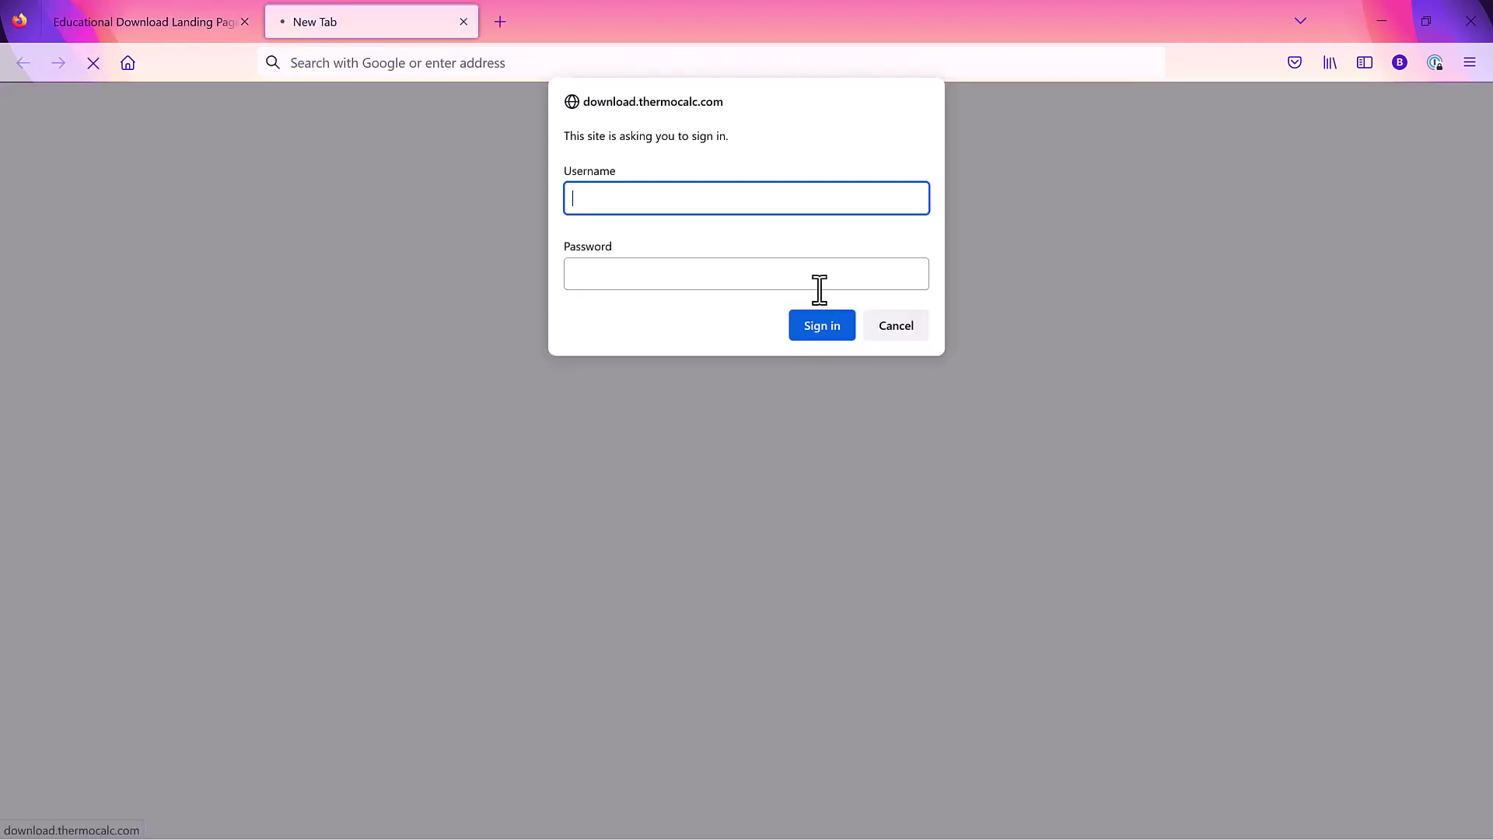
text(educational)
Step: Paste the password as user 'educational' and sign in
click(798, 280)
right_click(797, 281)
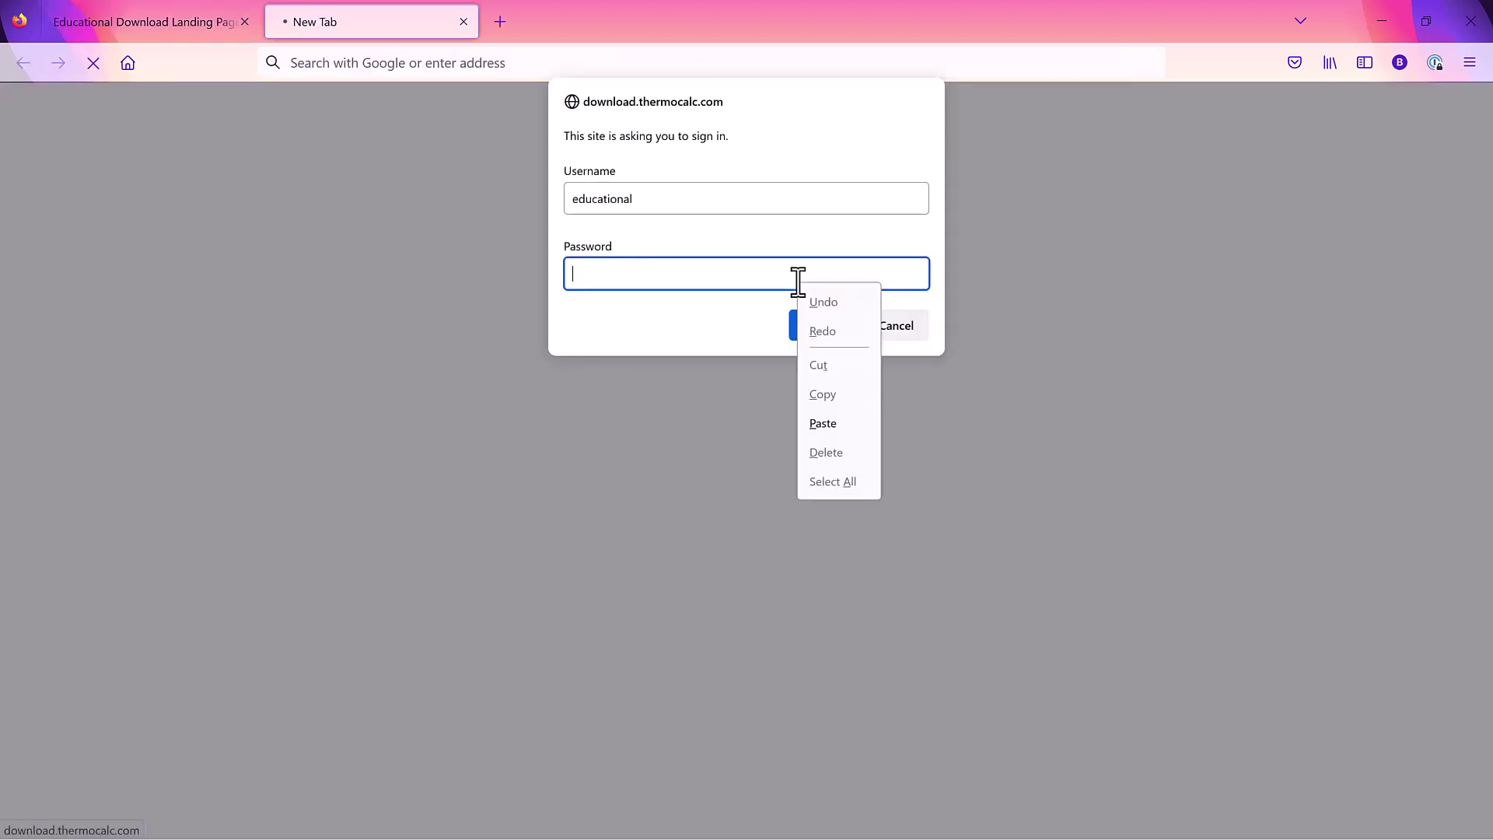
click(830, 428)
click(829, 332)
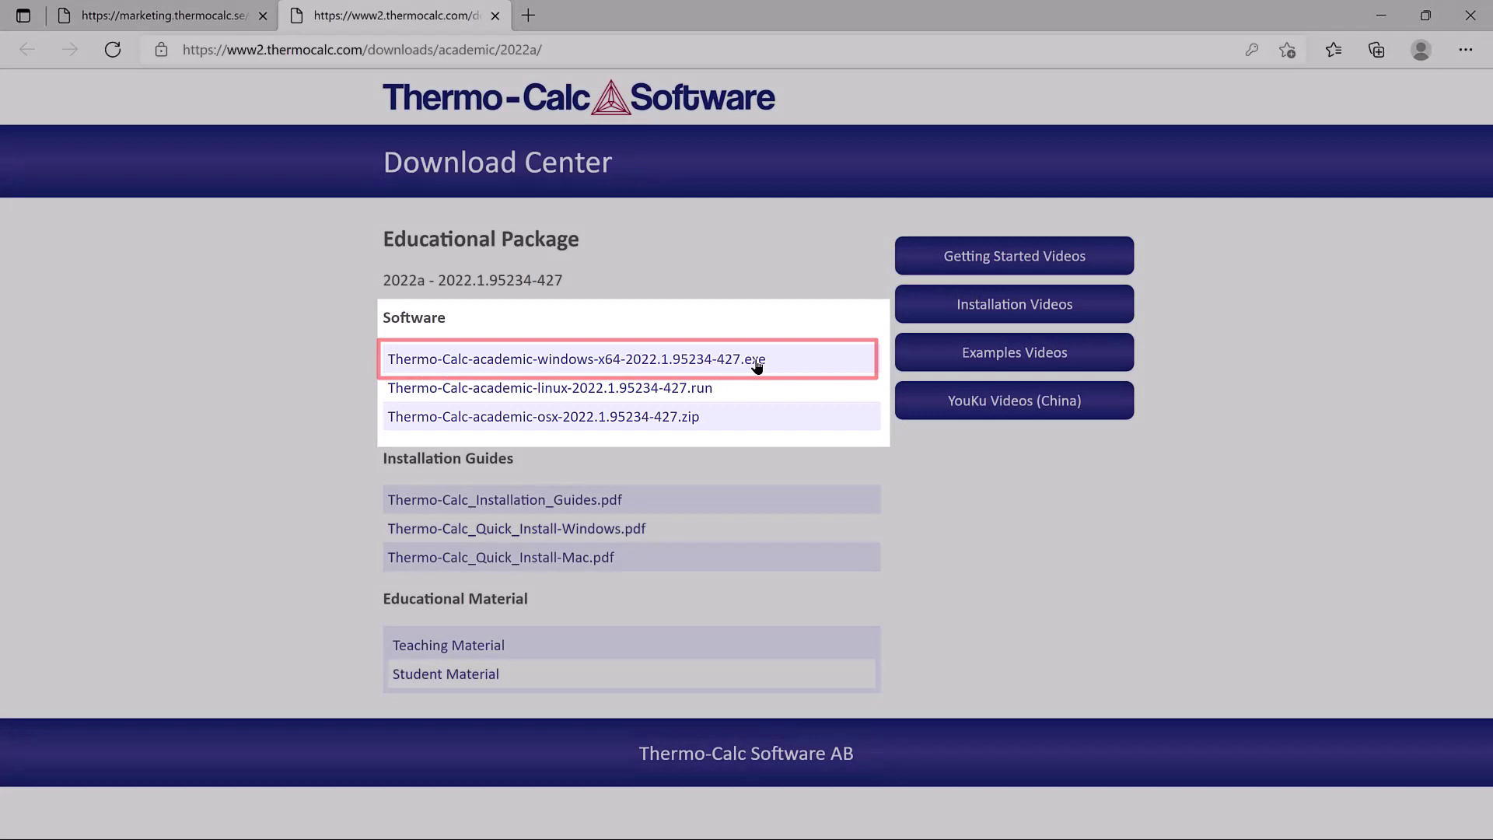
Step: Download Thermo-Calc-academic-windows-x64-2022.1.95234-427.exe from the Software list
click(755, 362)
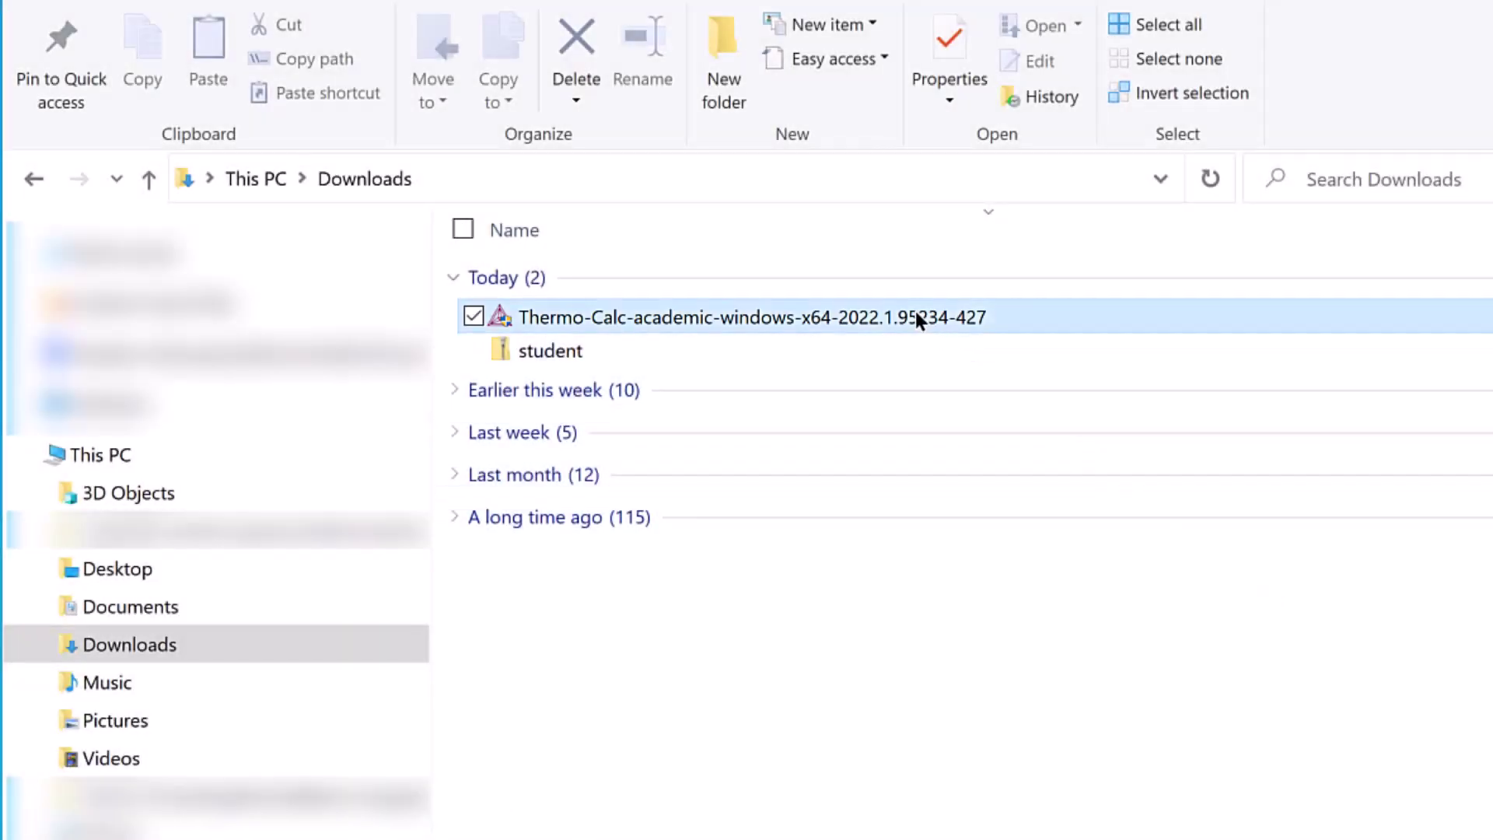
Step: Run the downloaded Thermo-Calc installer as administrator
right_click(916, 317)
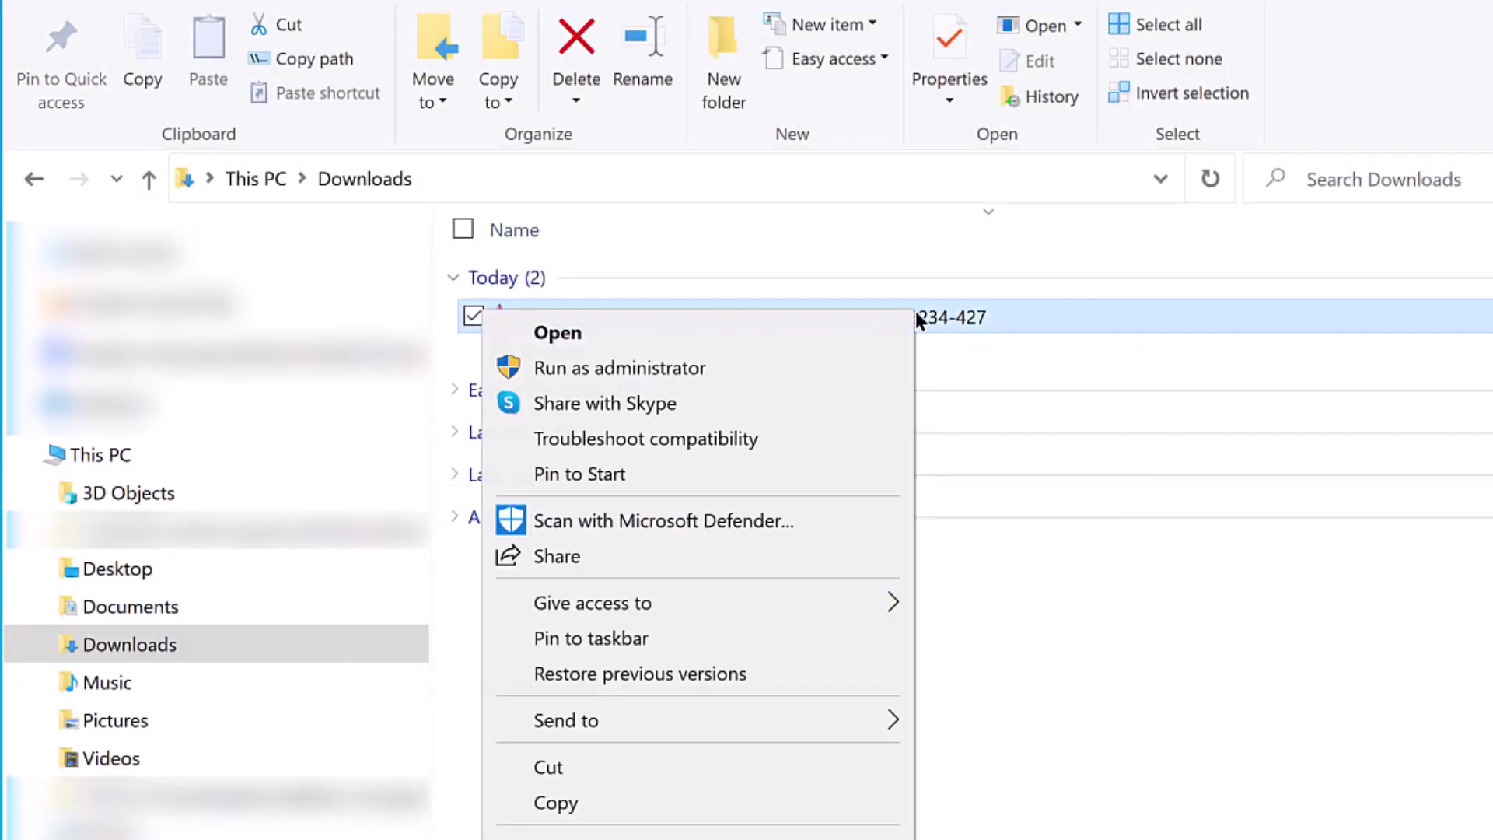
click(877, 373)
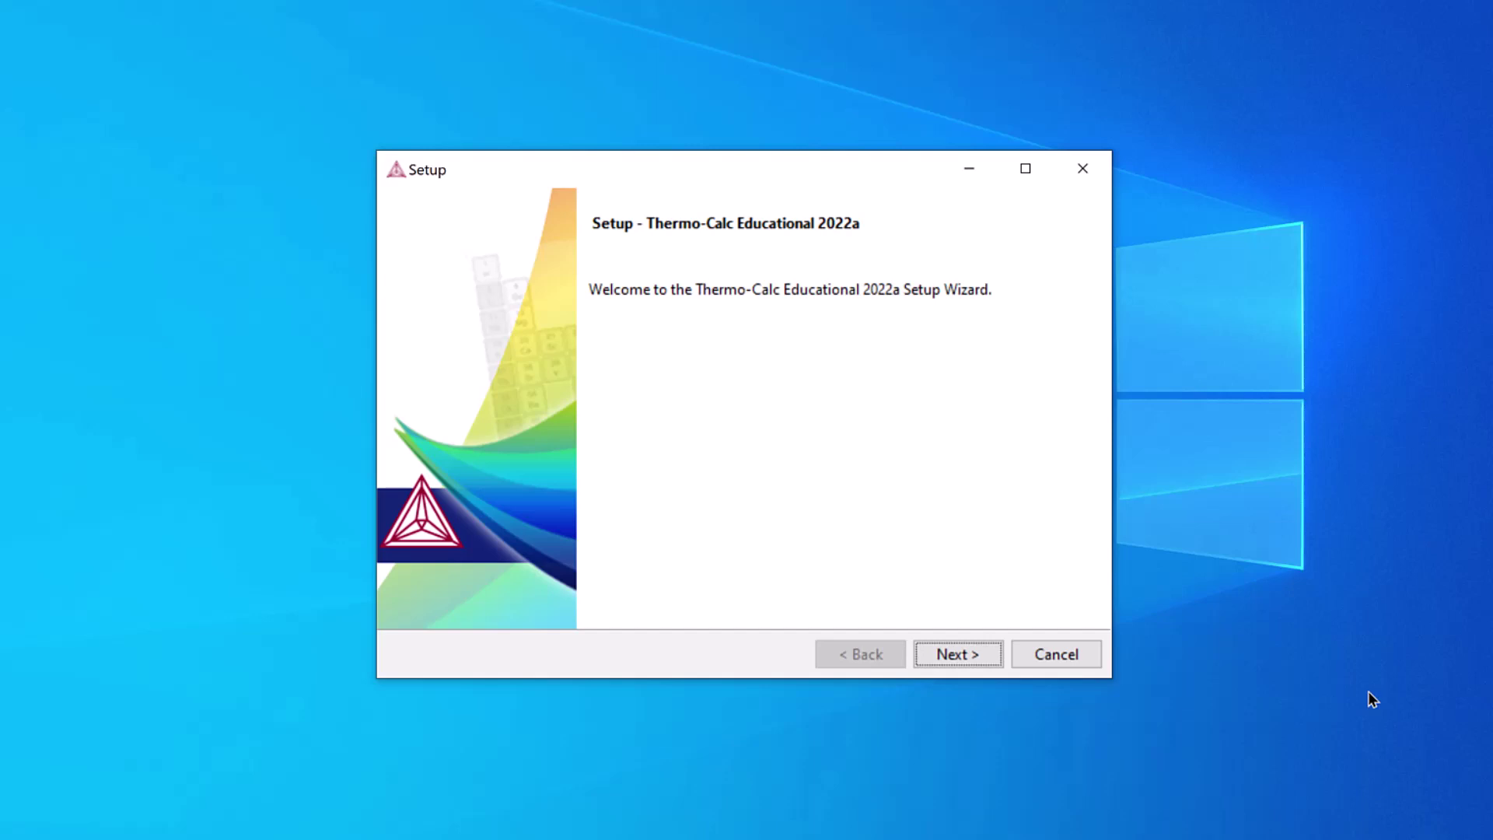
Step: Accept the licence, install Thermo-Calc Educational 2022a, and finish the wizard
click(969, 654)
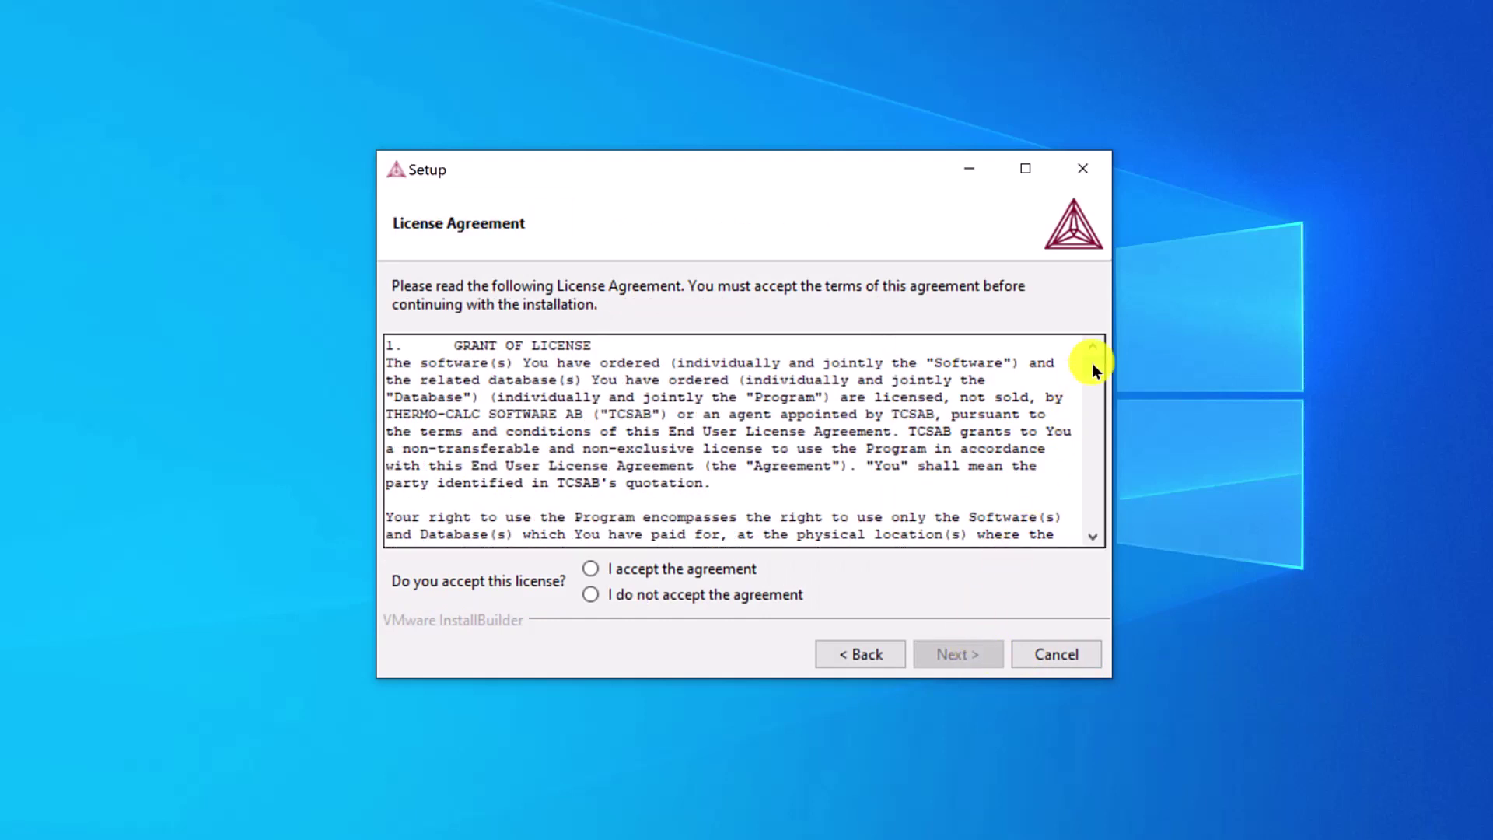
drag(1093, 363, 1089, 525)
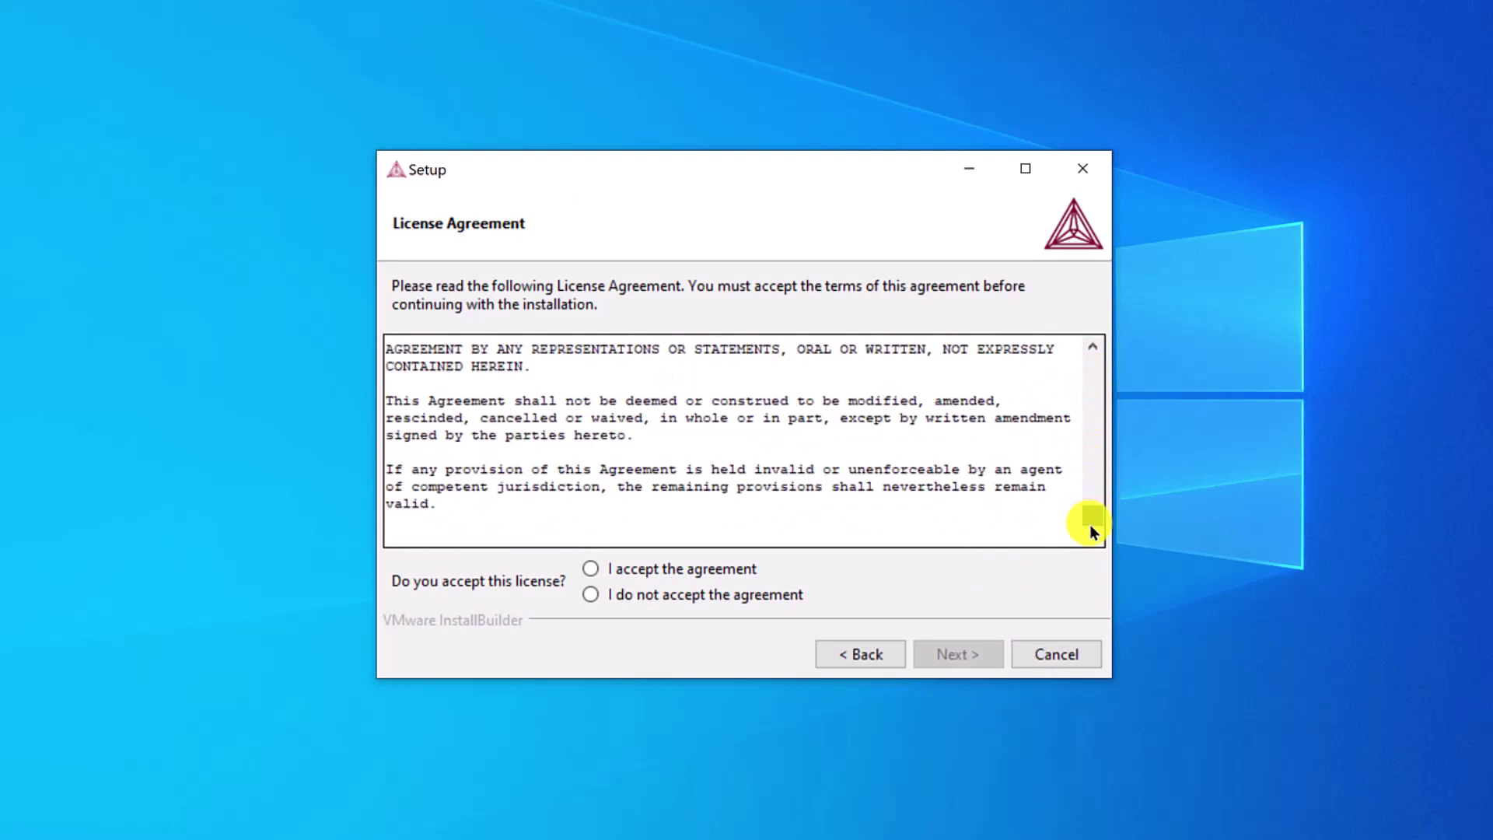
click(591, 568)
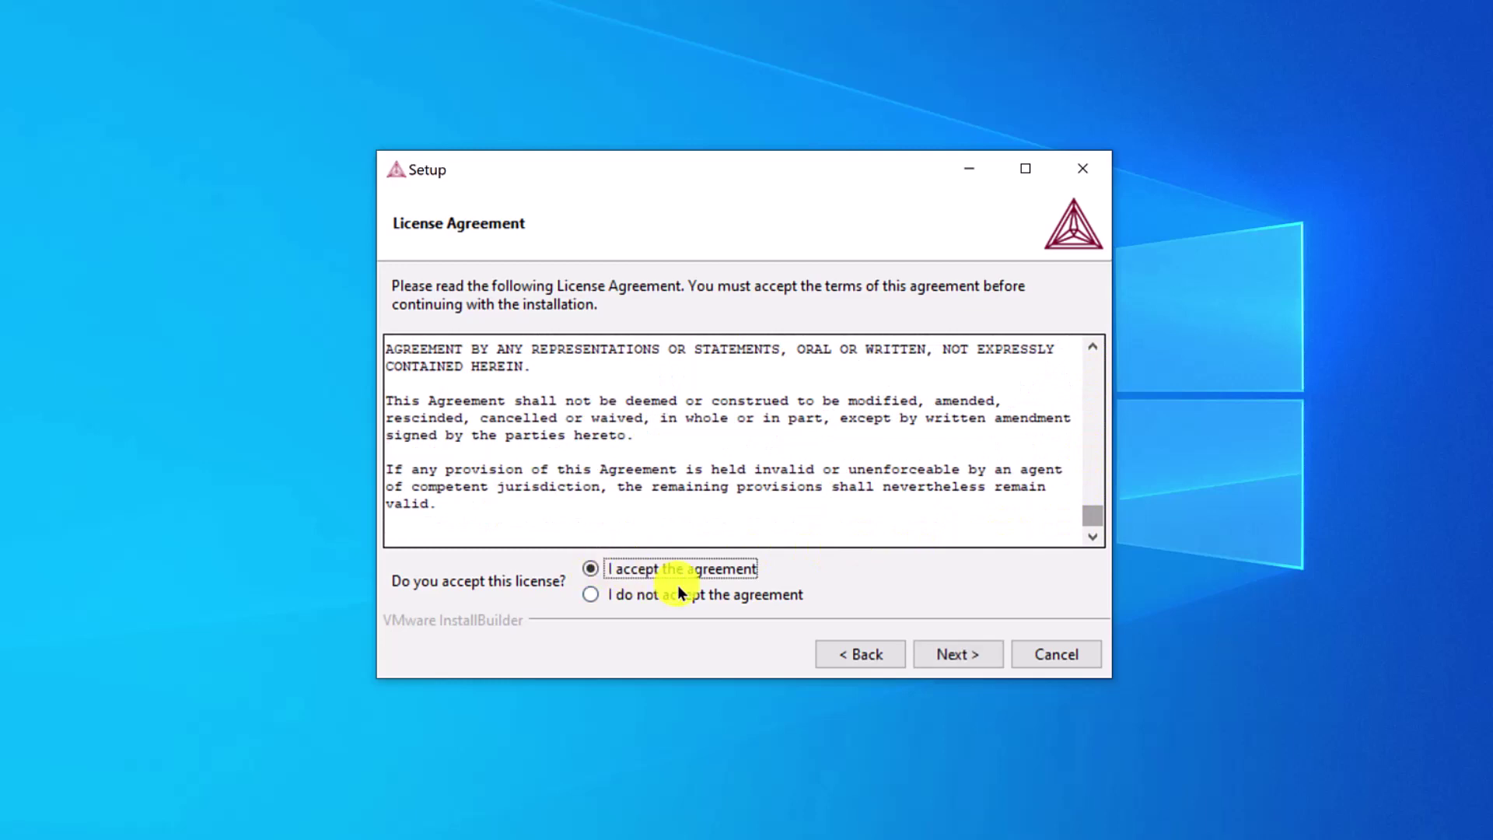
click(972, 651)
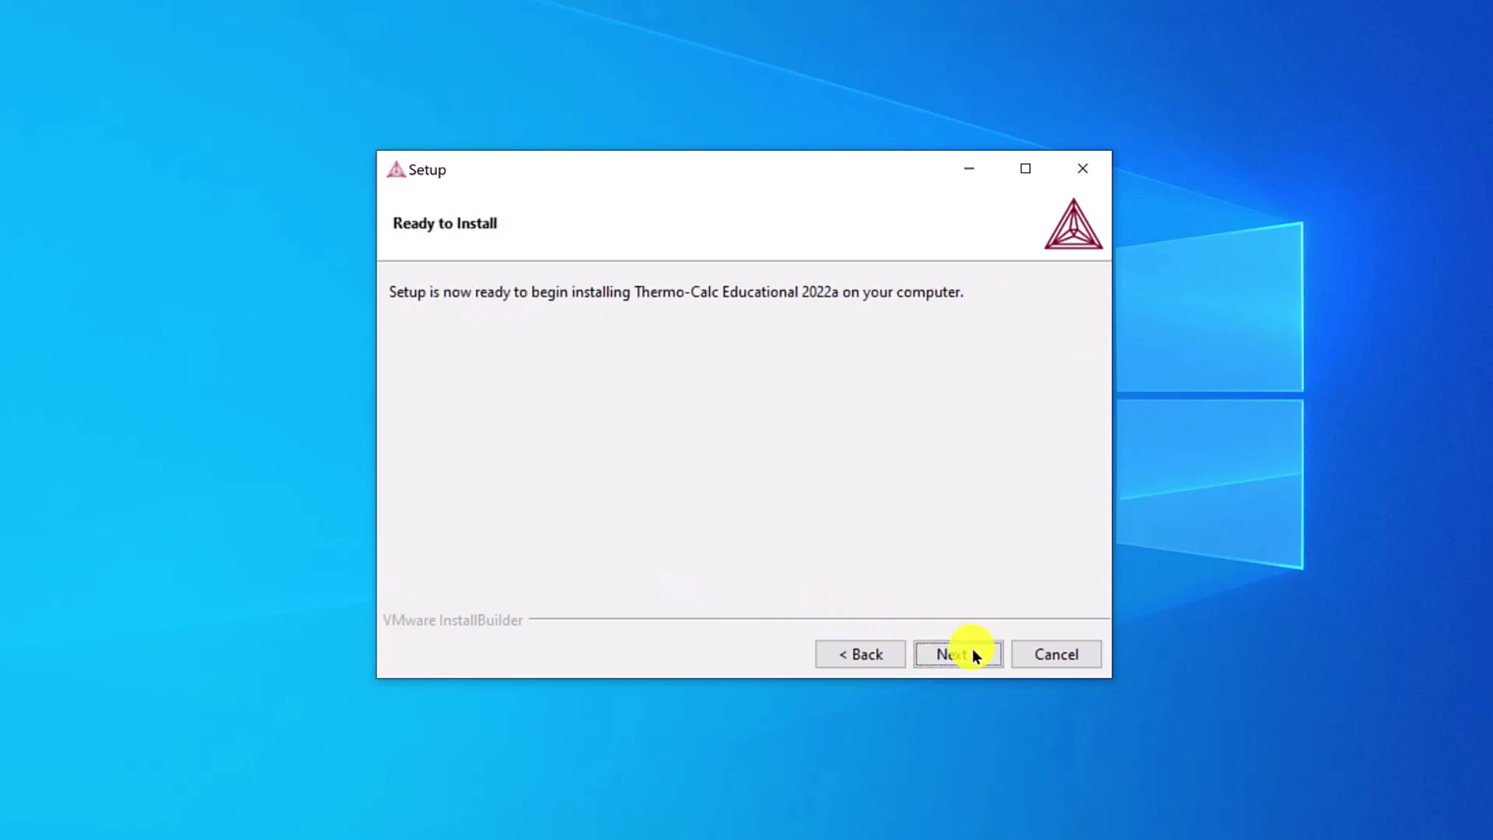
click(972, 650)
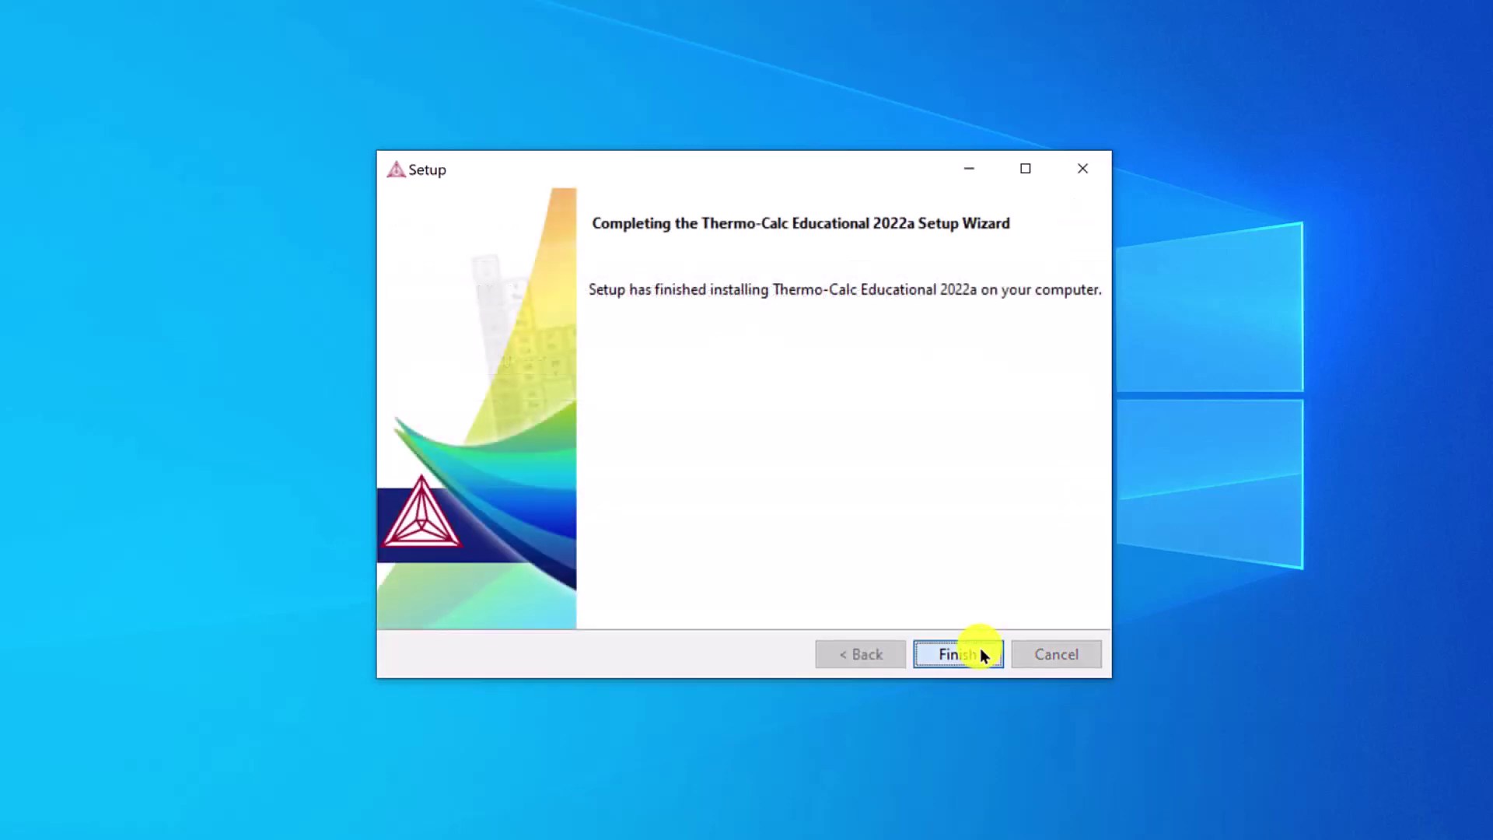
click(980, 648)
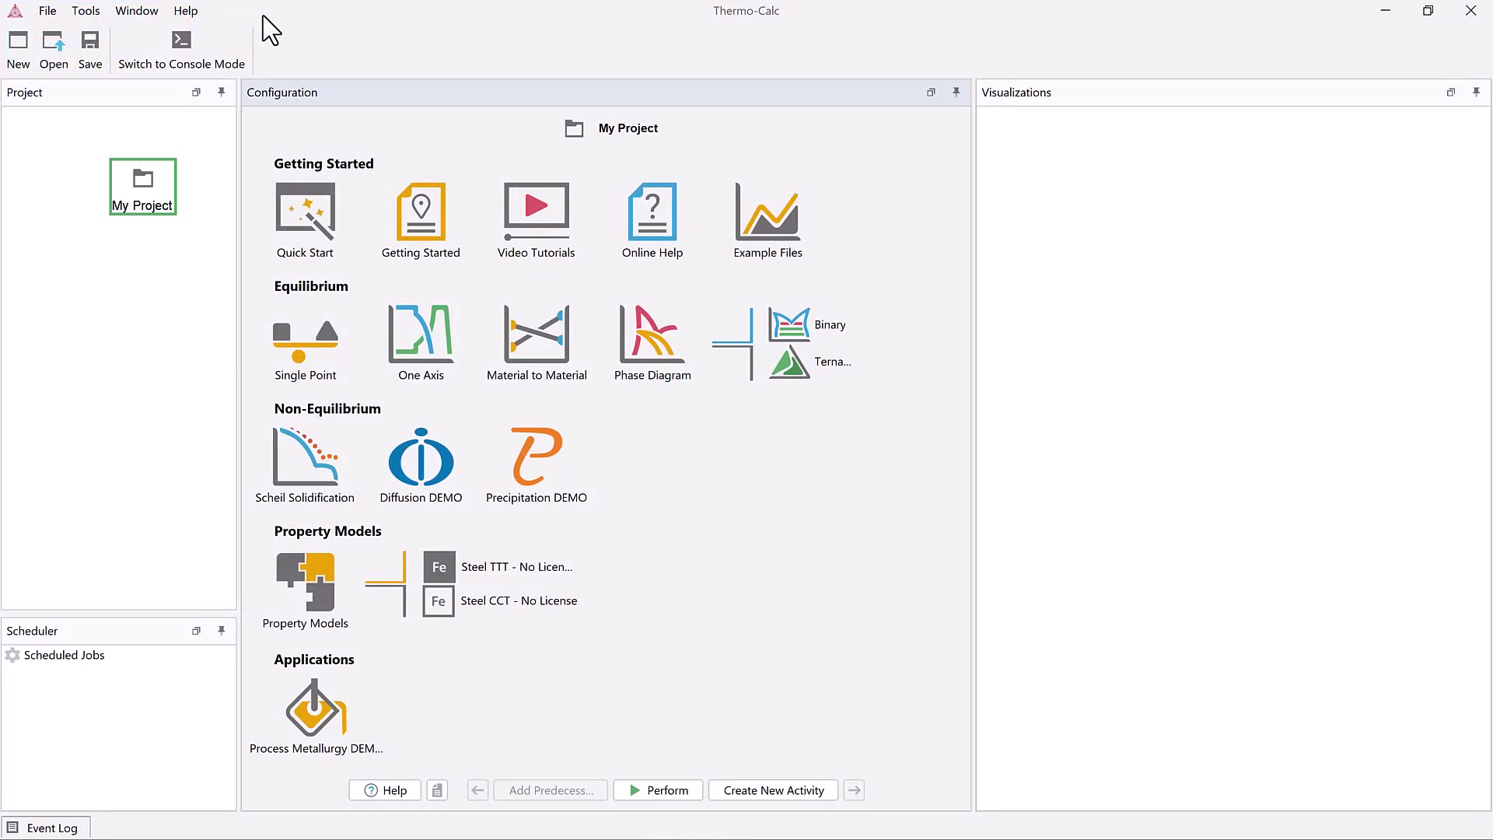
Step: Open Example Files from the Help menu
click(192, 14)
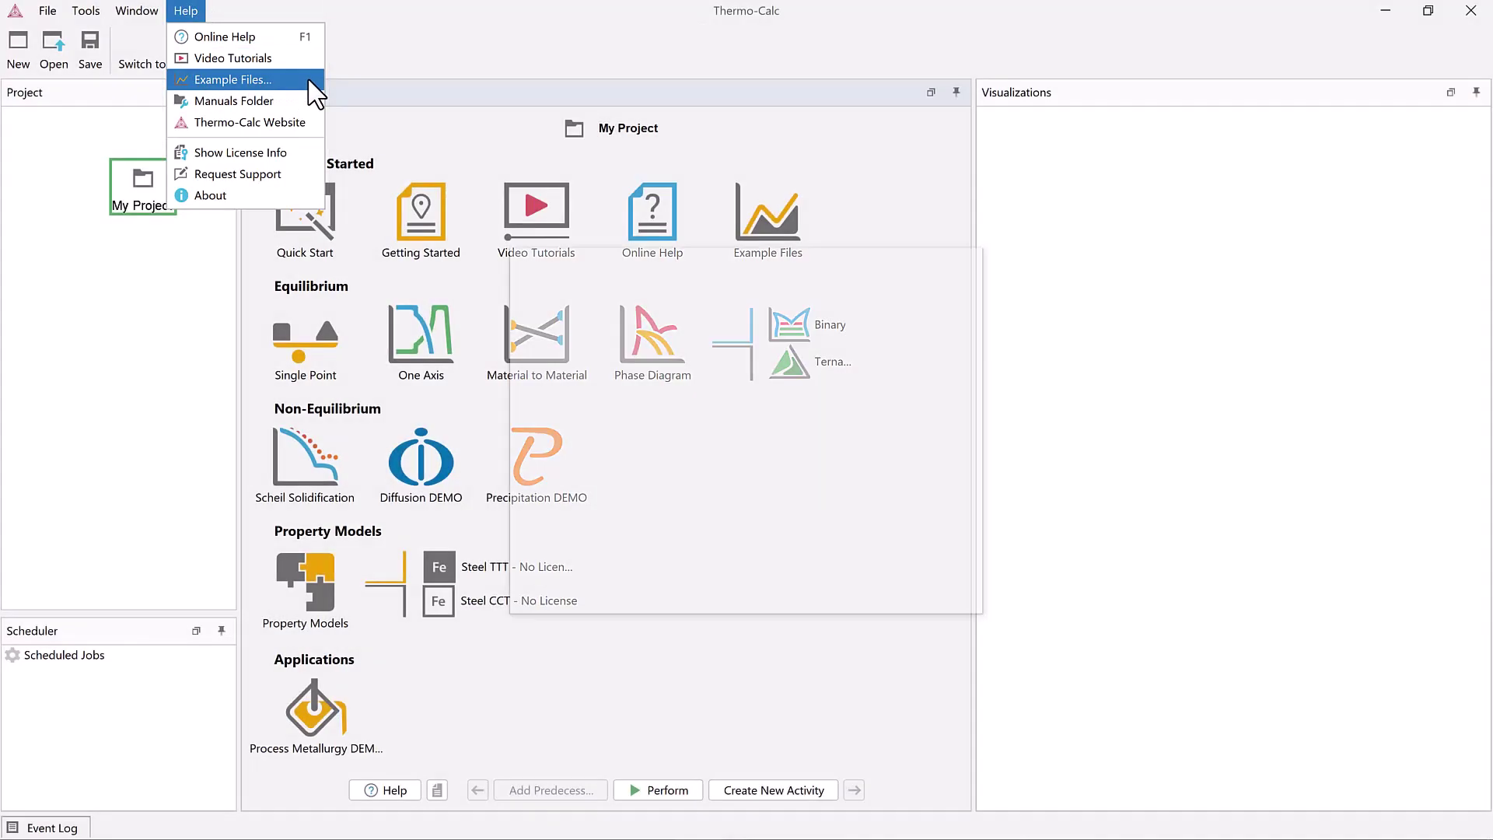
click(309, 81)
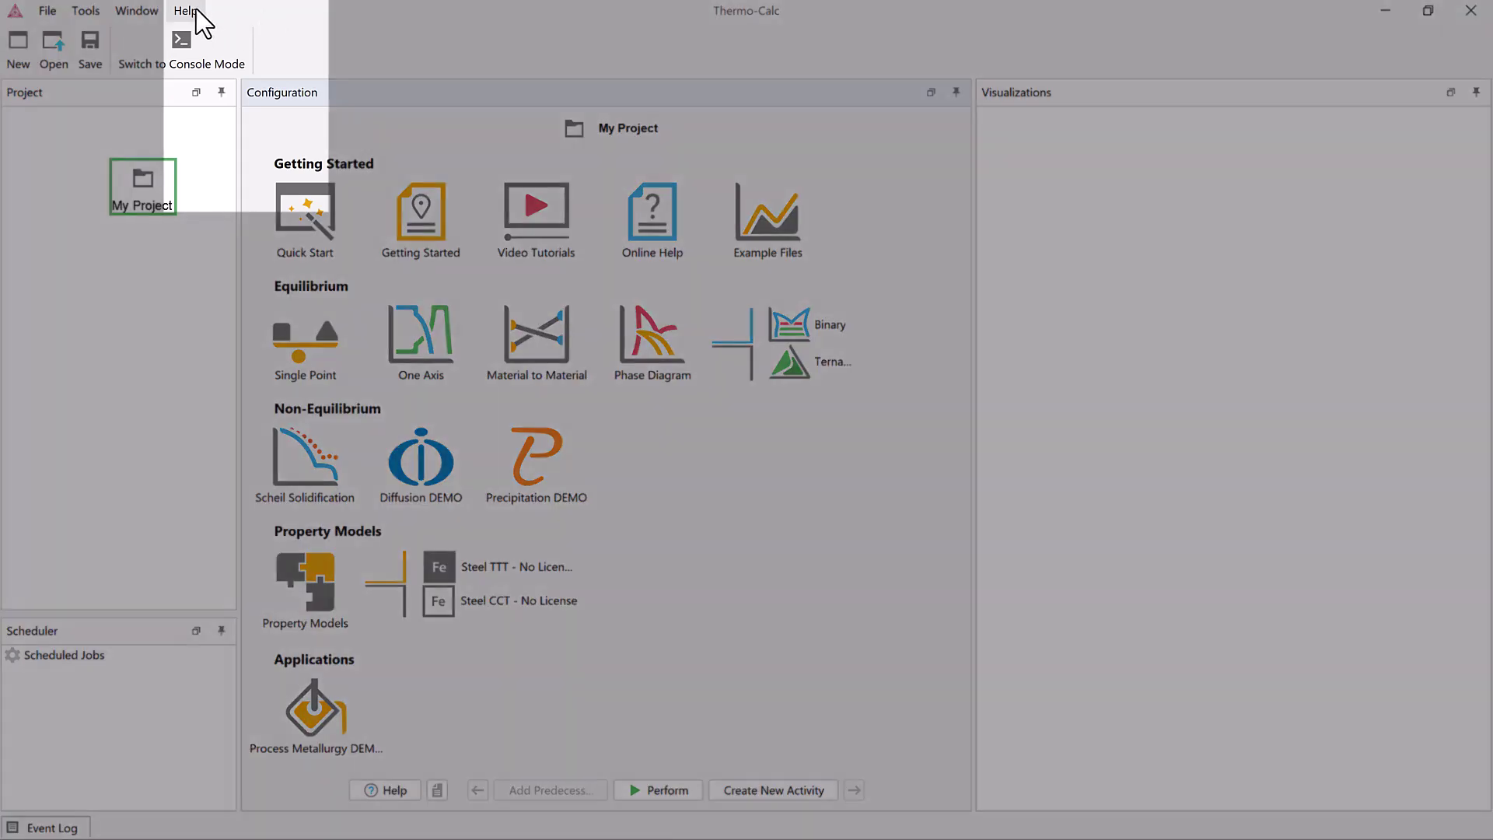
Step: Open Video Tutorials from the Help menu
click(189, 14)
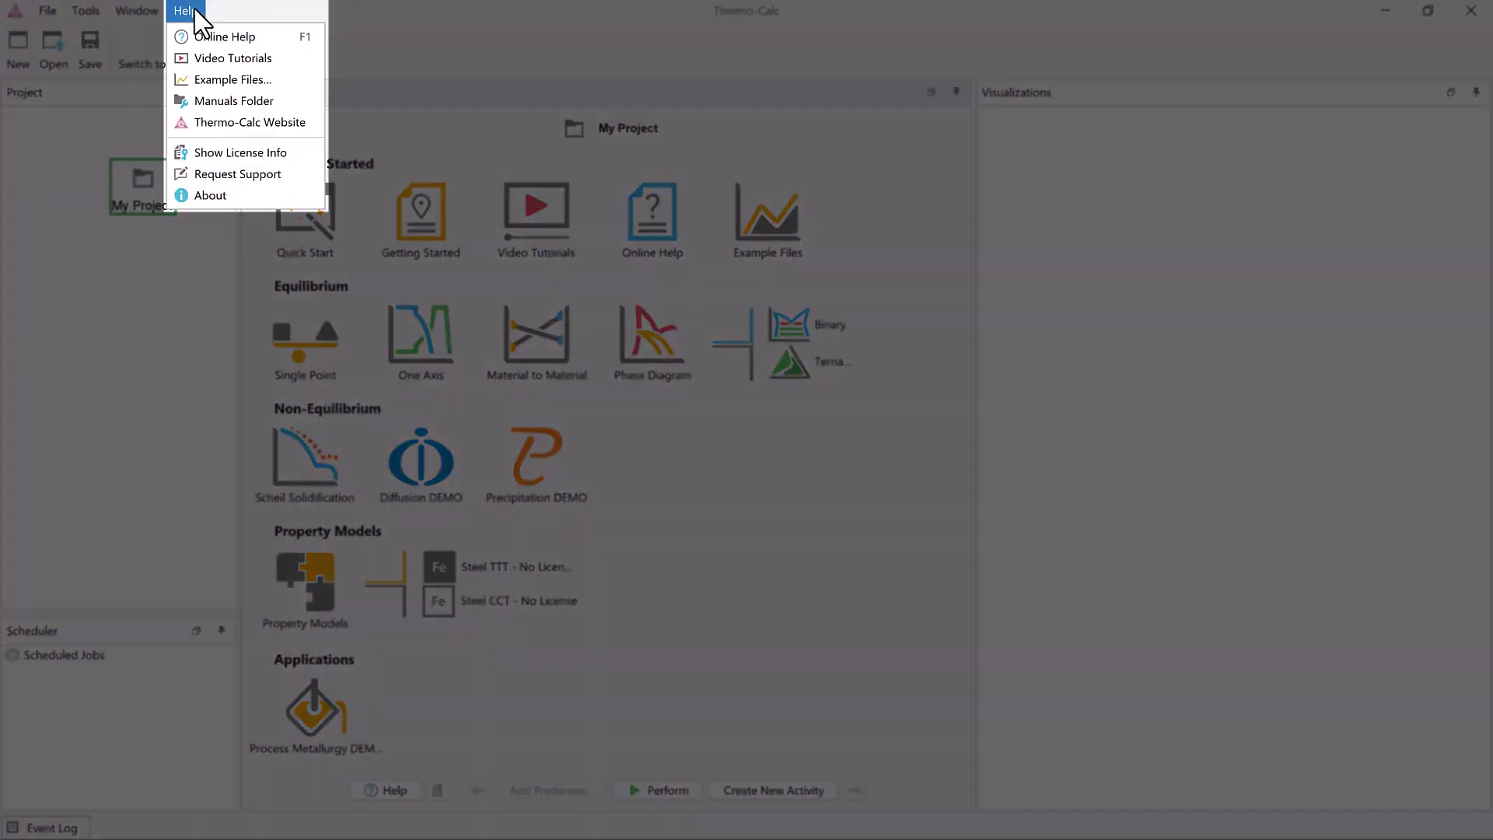
click(298, 62)
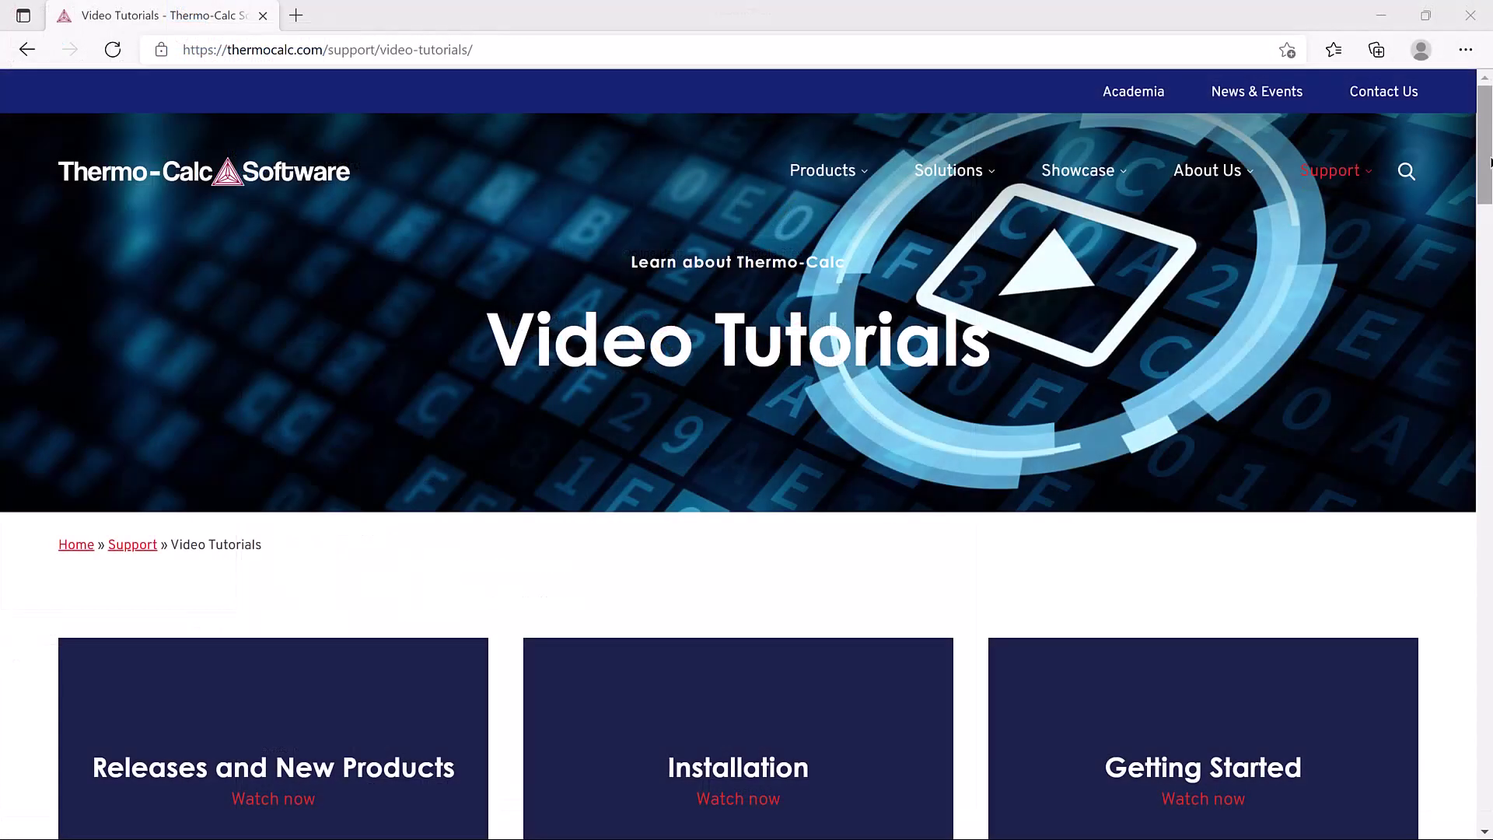
scroll(1491, 161, down, 4)
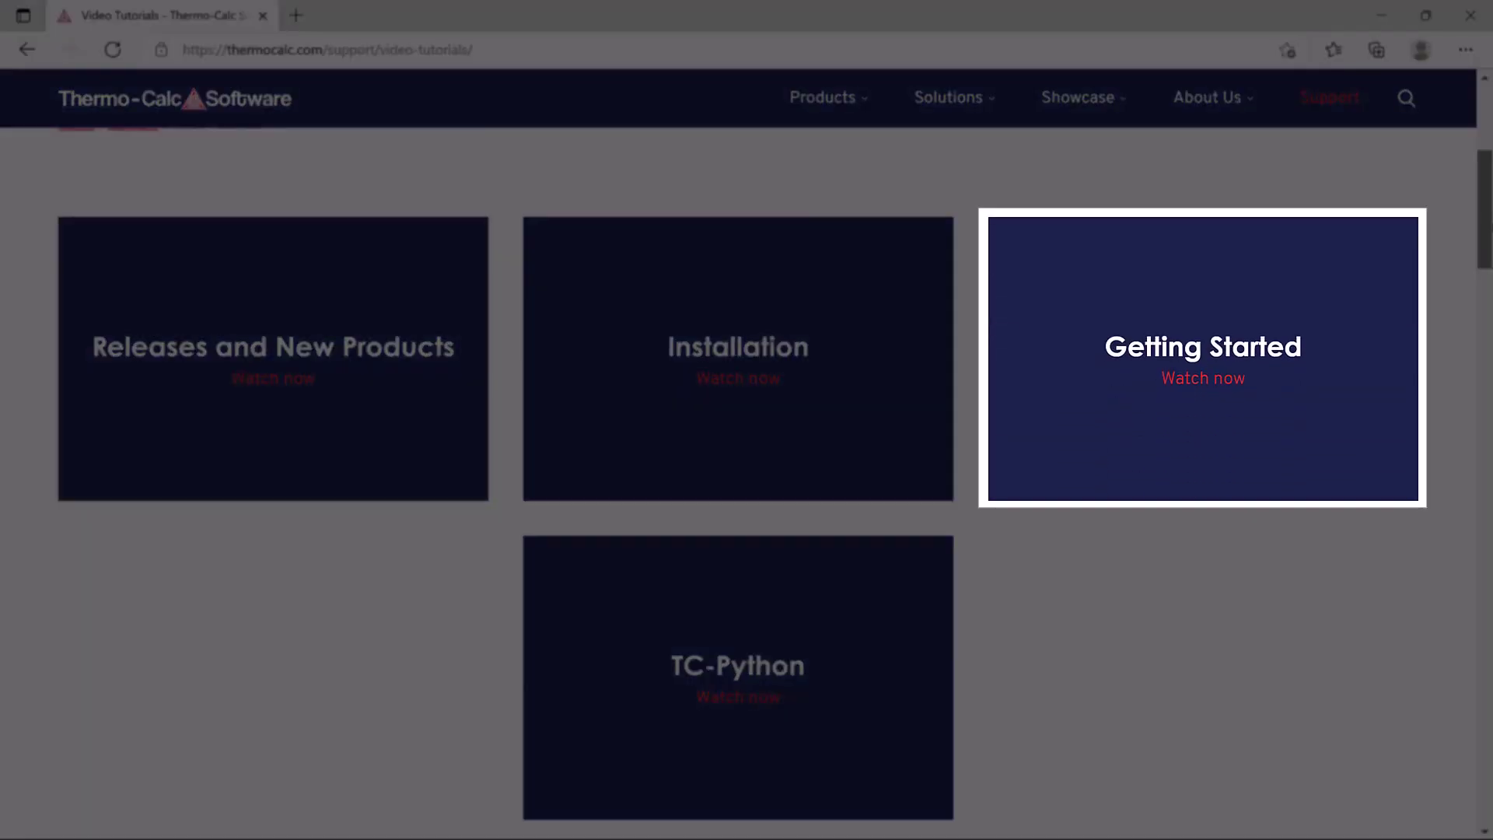
scroll(747, 467, down, 1)
scroll(747, 467, down, 3)
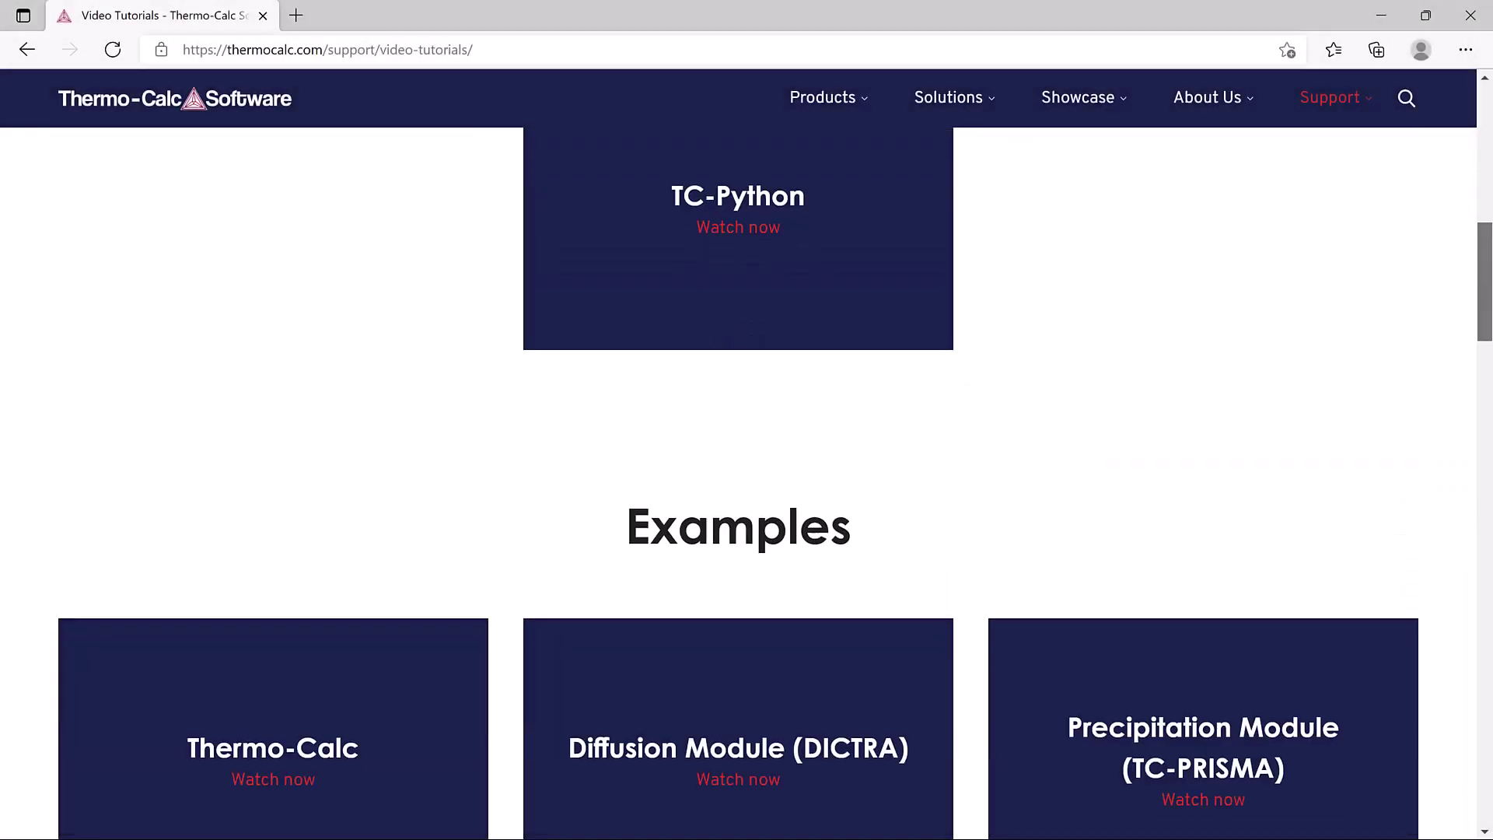
scroll(746, 467, down, 2)
scroll(746, 468, down, 1)
scroll(747, 466, down, 1)
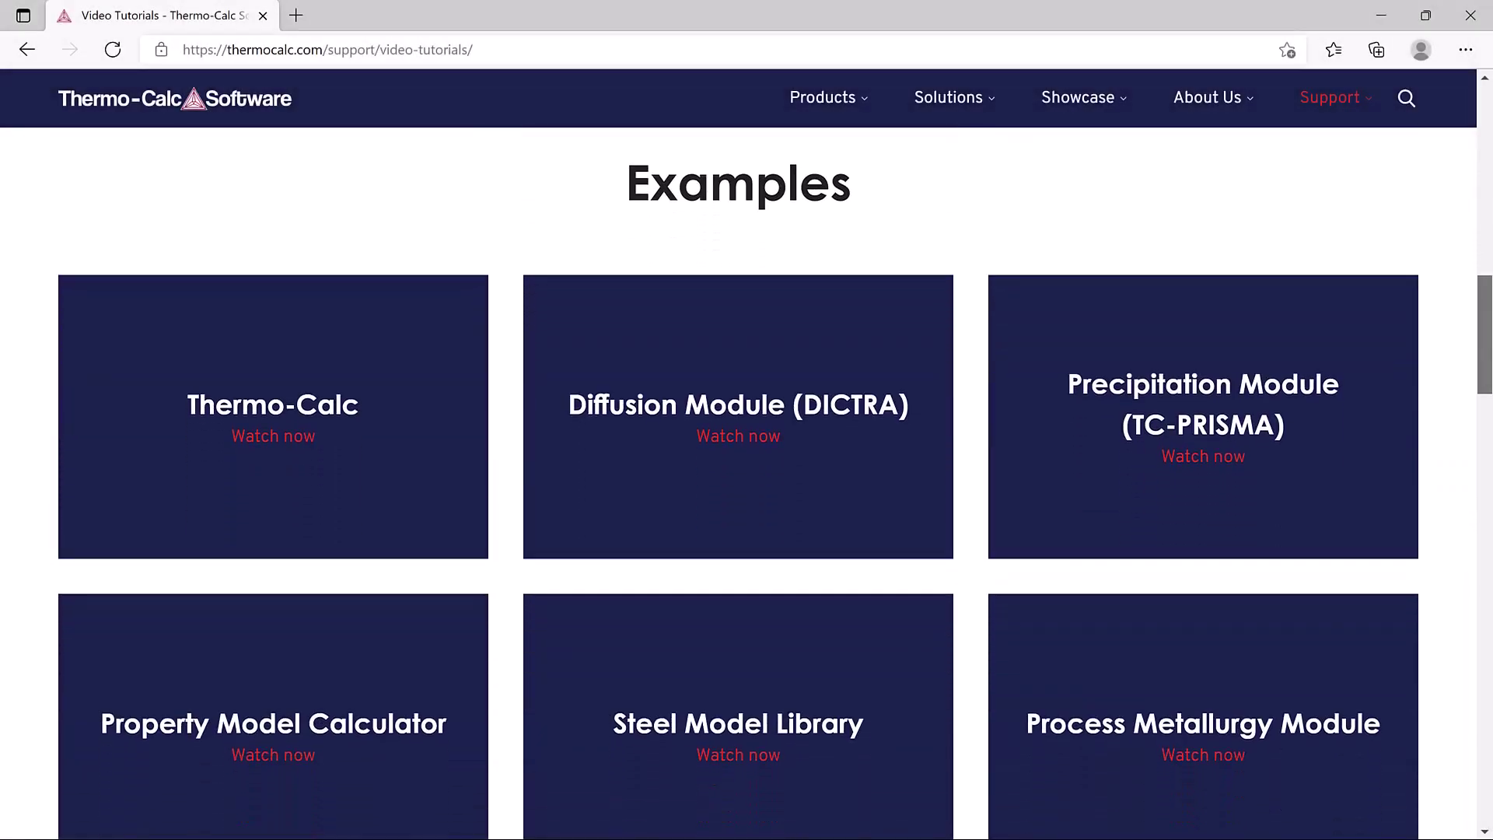